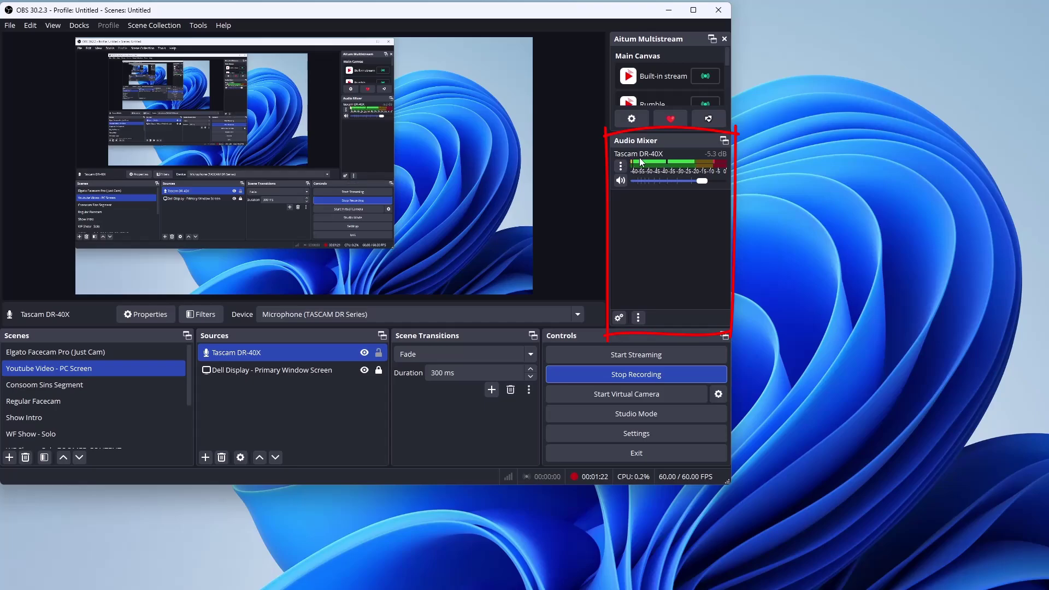
Enable Mono for the Tascam DR-40X in Advanced Audio Properties, then close the dialog
click(623, 321)
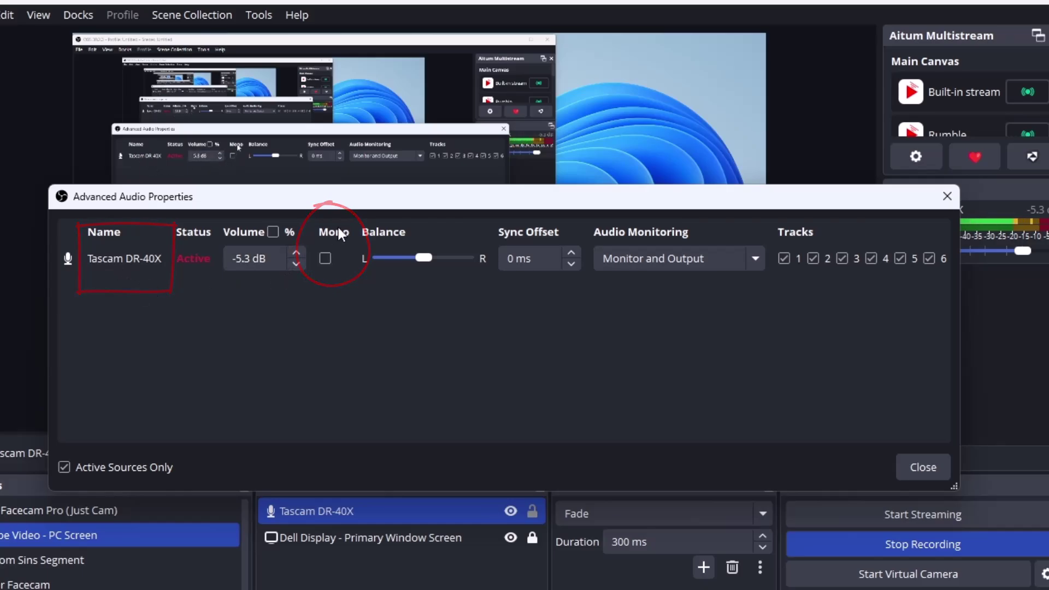
click(325, 258)
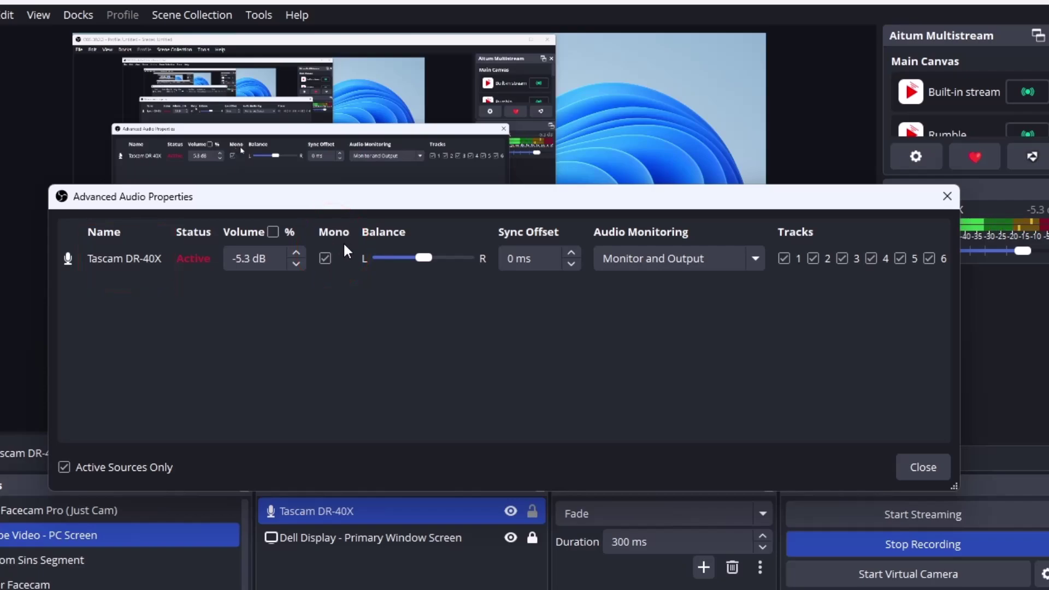
click(923, 465)
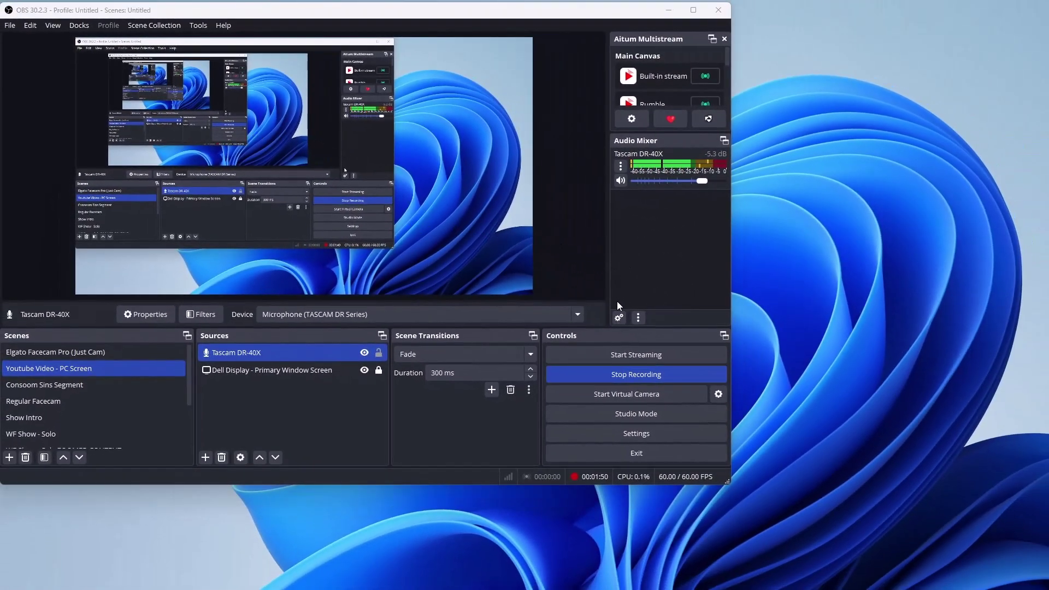
click(619, 314)
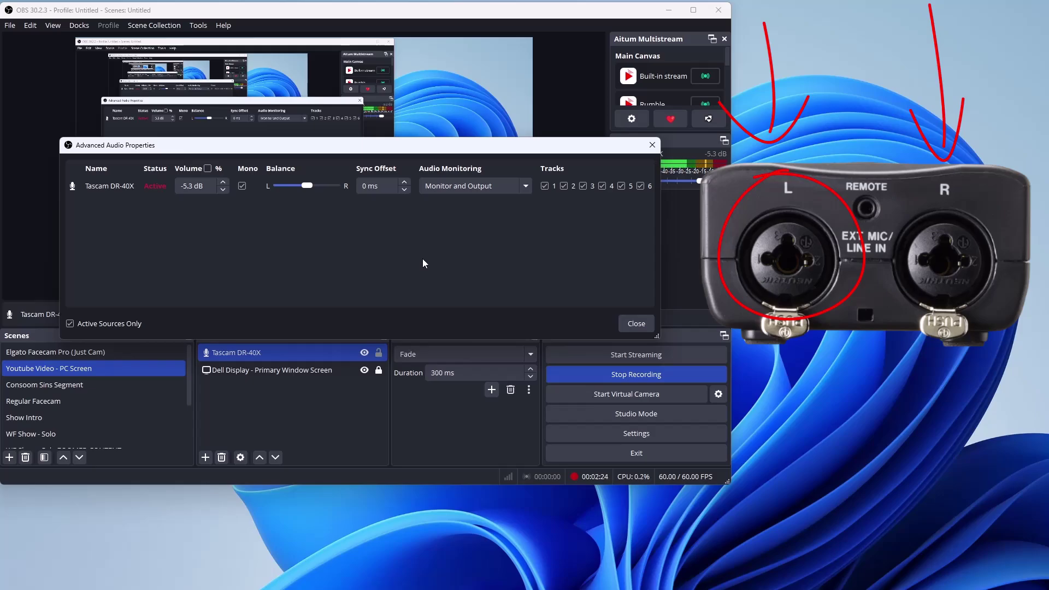
click(650, 324)
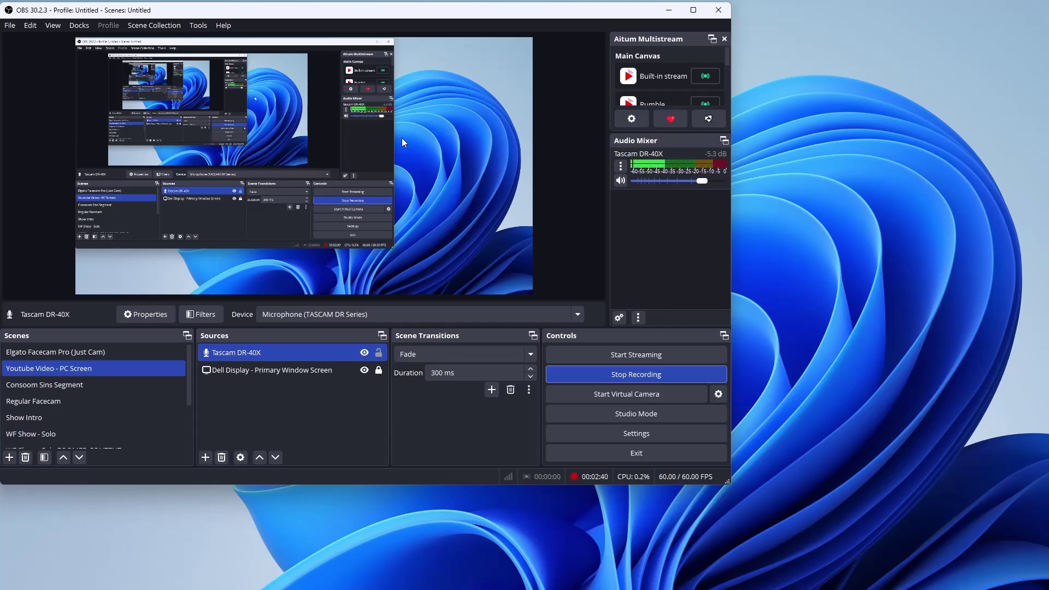
Open the Tascam DR-40X Filters dialog, reposition it, and show the add-audio-filter menu
right_click(246, 361)
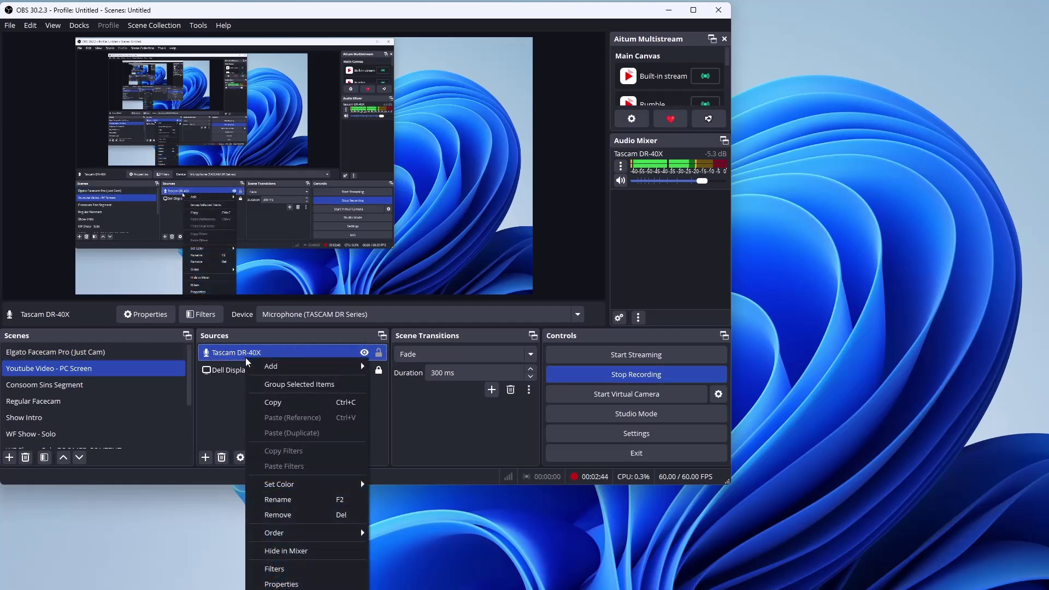
click(274, 566)
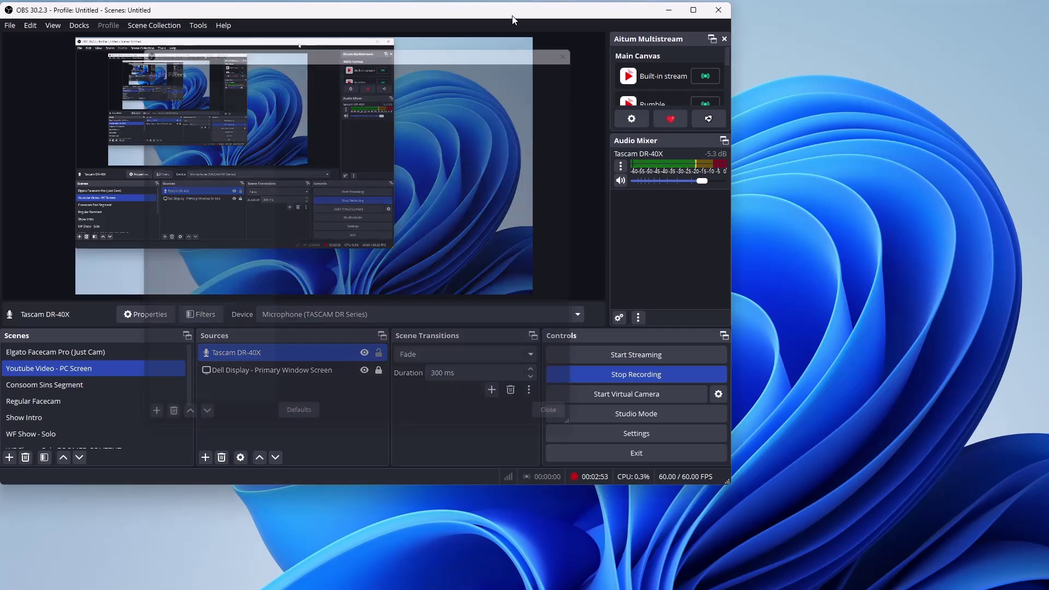
click(201, 314)
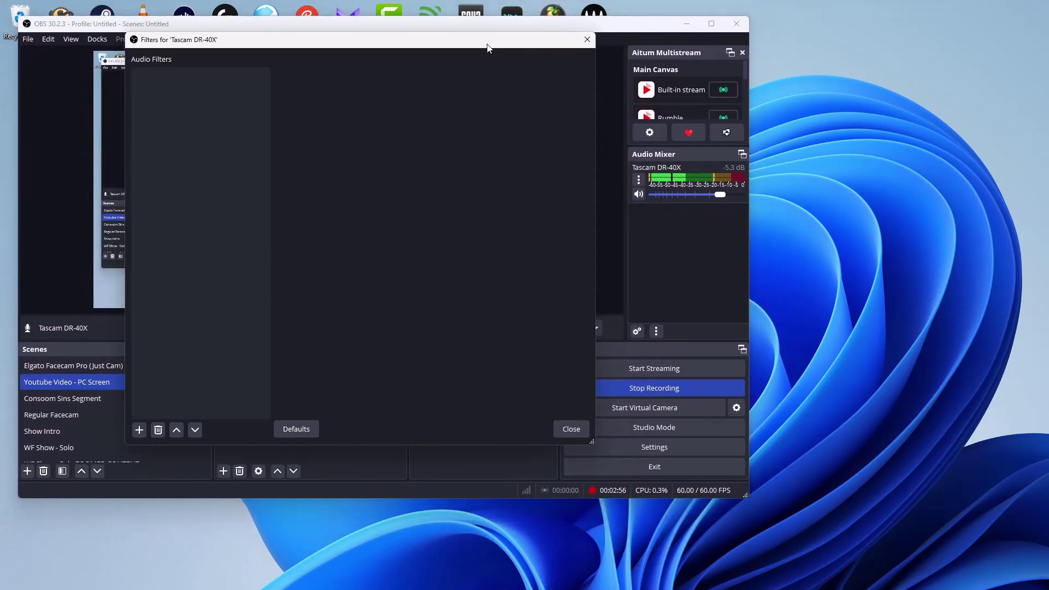
drag(466, 49, 392, 38)
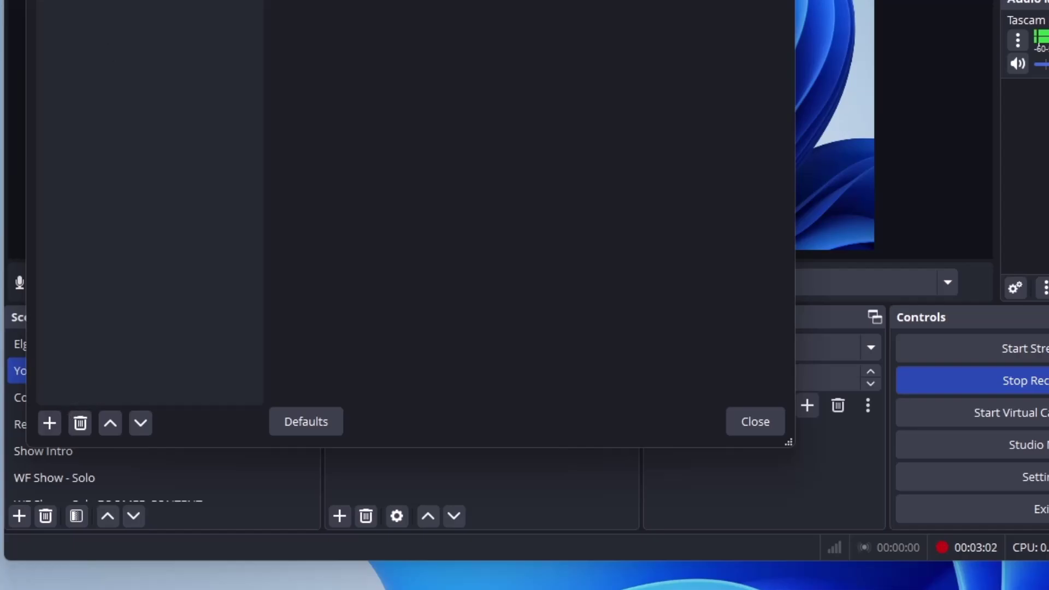
drag(382, 0, 454, 126)
drag(415, 0, 329, 0)
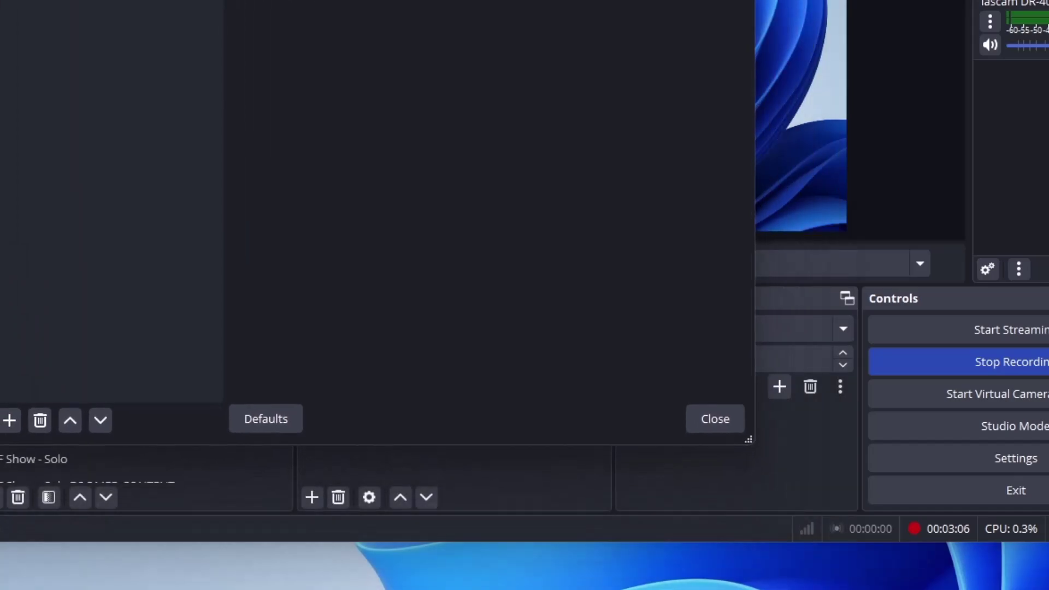
click(5, 427)
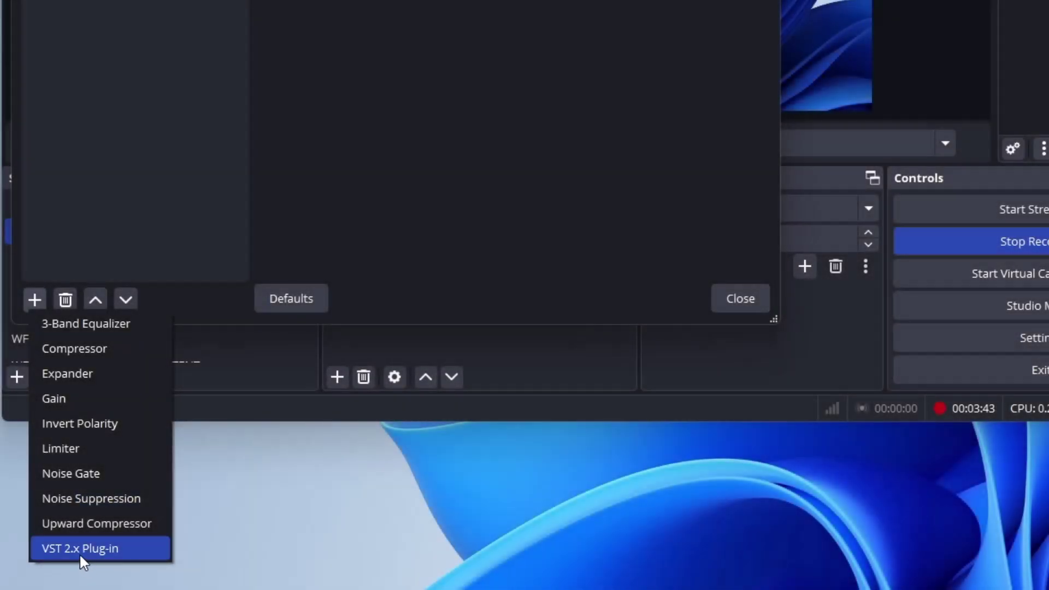
Add a VST 2.x Plug-in audio filter named 'Waves Central Plugins'
click(78, 550)
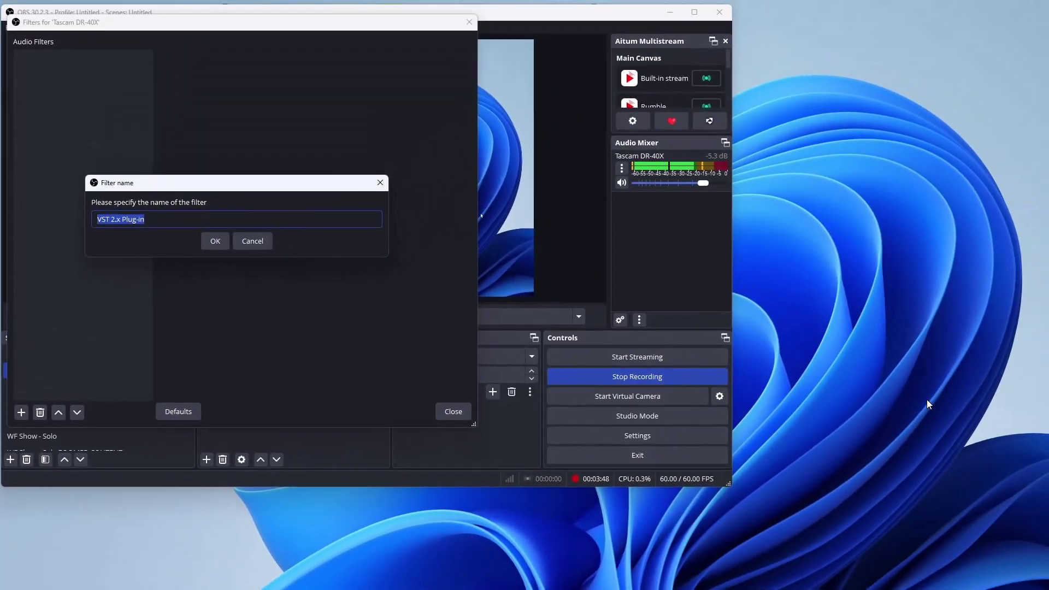
key(BackSpace)
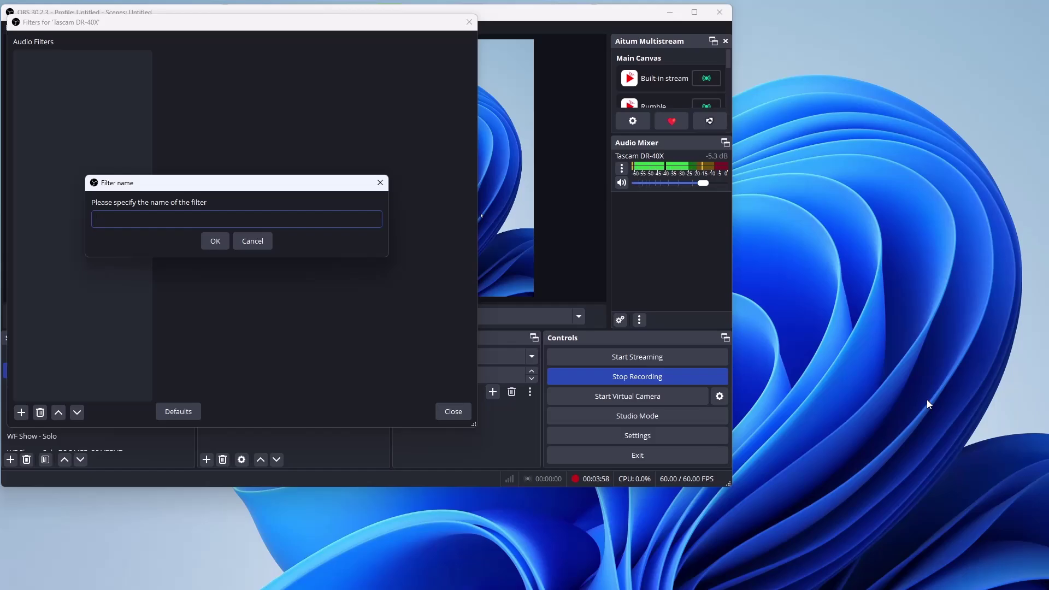
text(aves Central VST)
key(BackSpace)
text(Plugins)
key(Return)
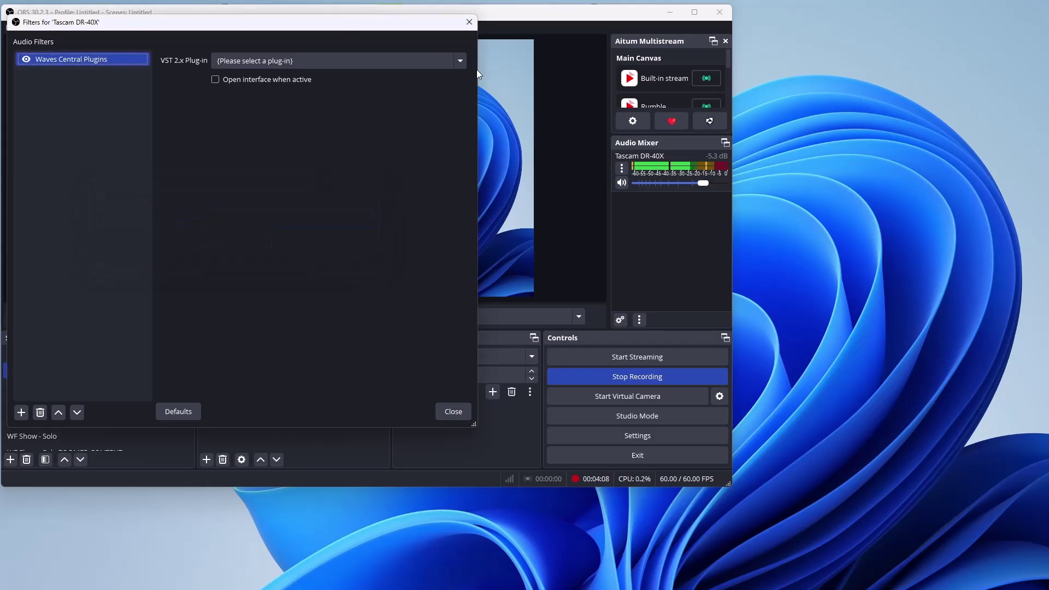
Select Waves StudioRack for OBS as the filter's plug-in and open its interface
click(425, 64)
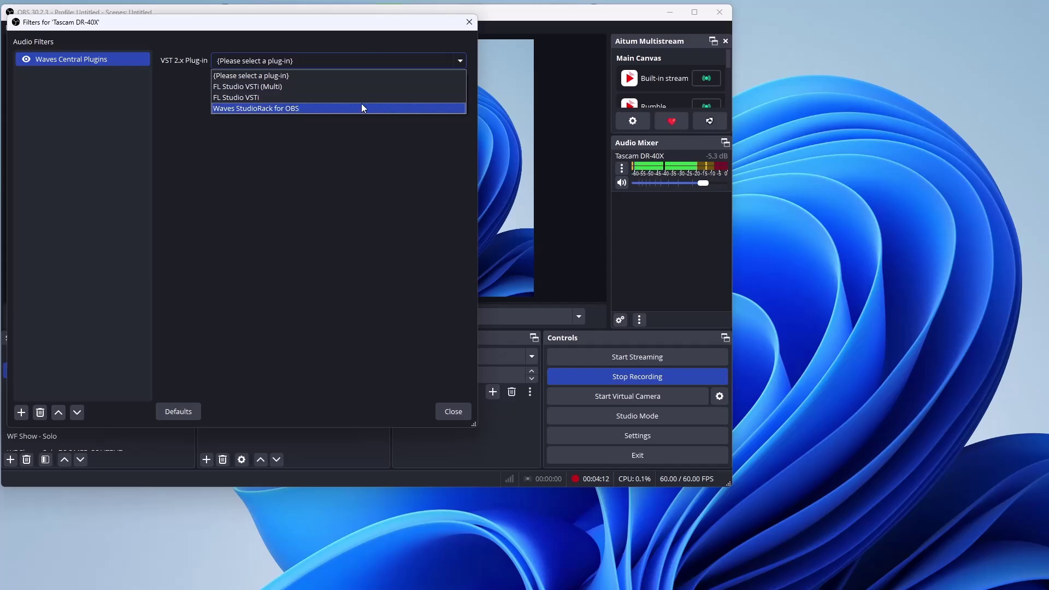
click(340, 109)
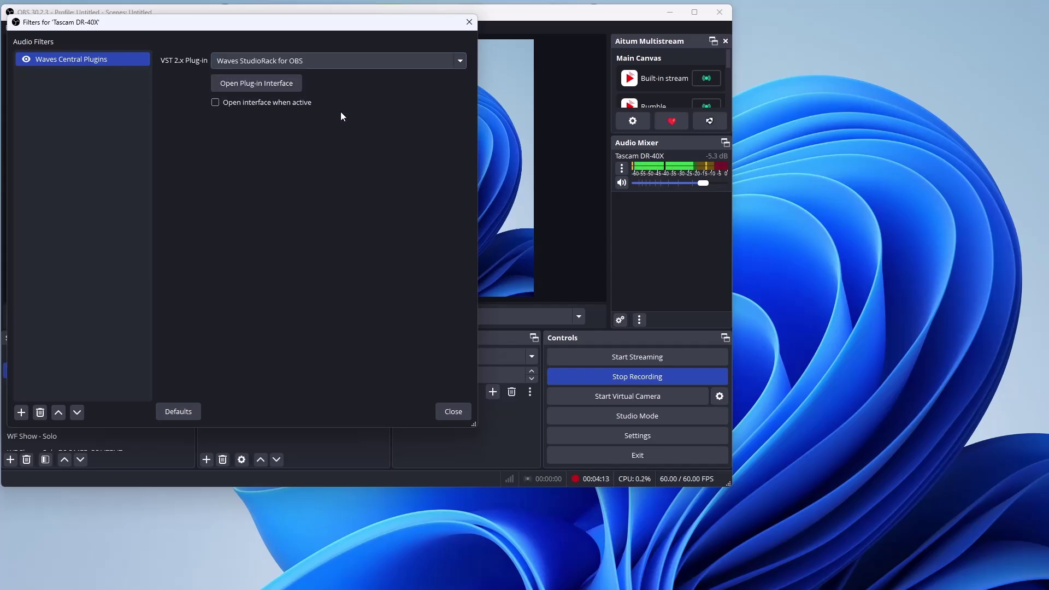
click(274, 61)
click(256, 64)
click(257, 64)
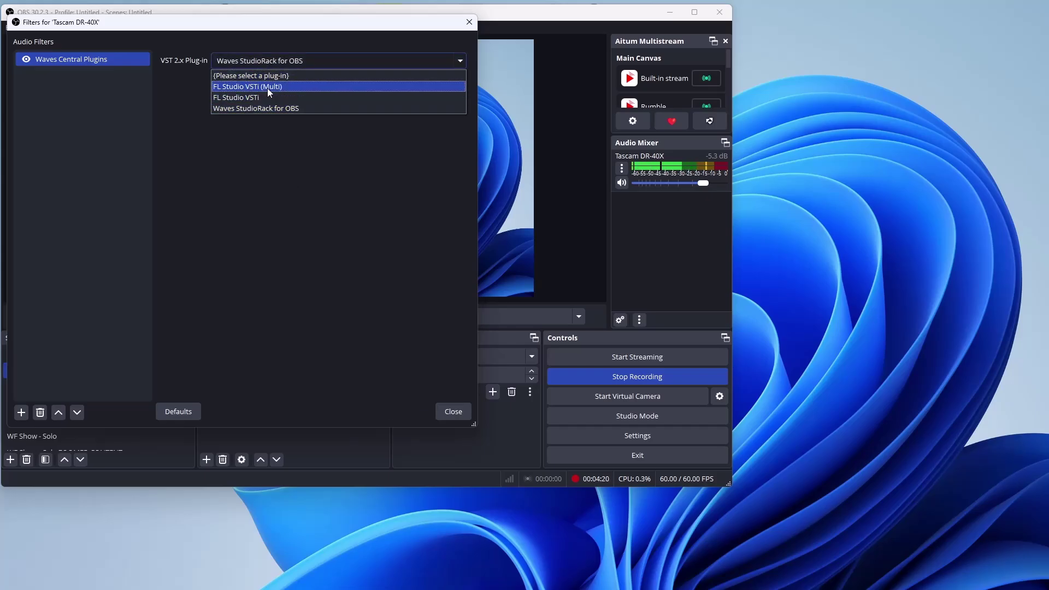
click(309, 108)
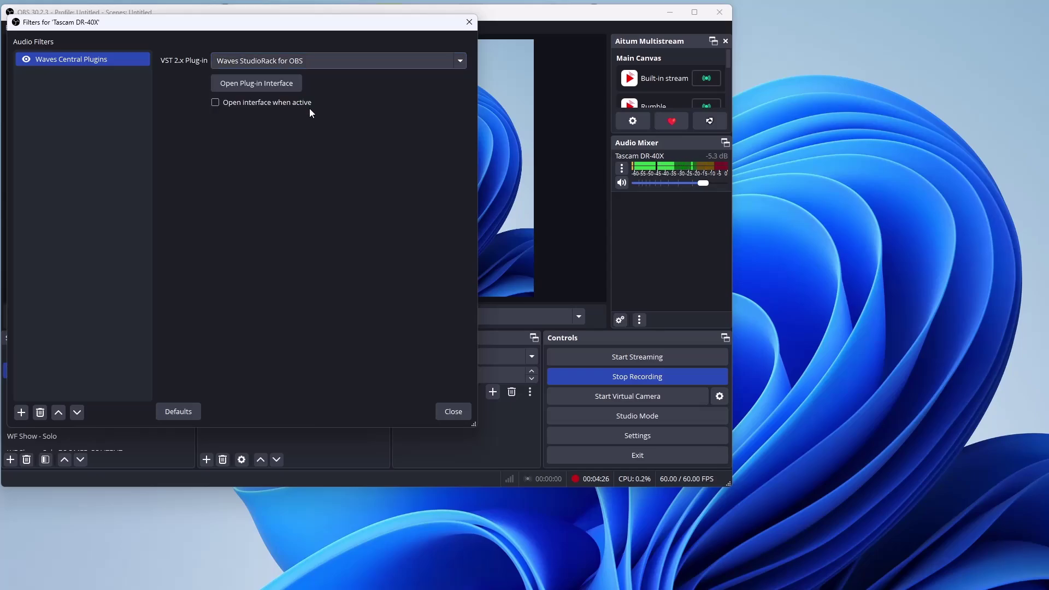
click(281, 86)
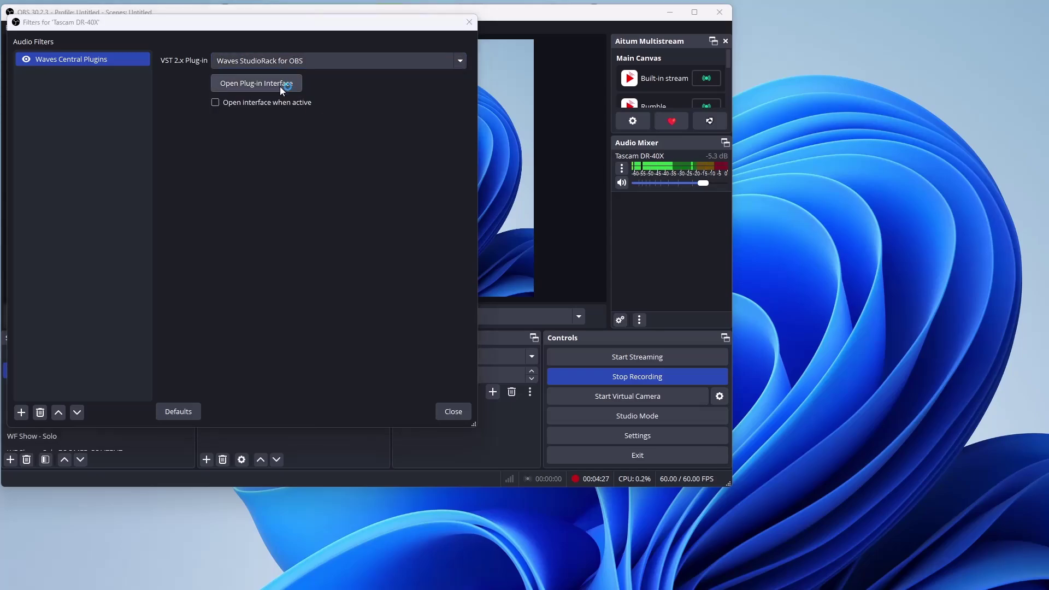
Close the Filters dialog and move the StudioVerse rack window to the top-left
click(469, 22)
click(750, 213)
drag(751, 217, 171, 33)
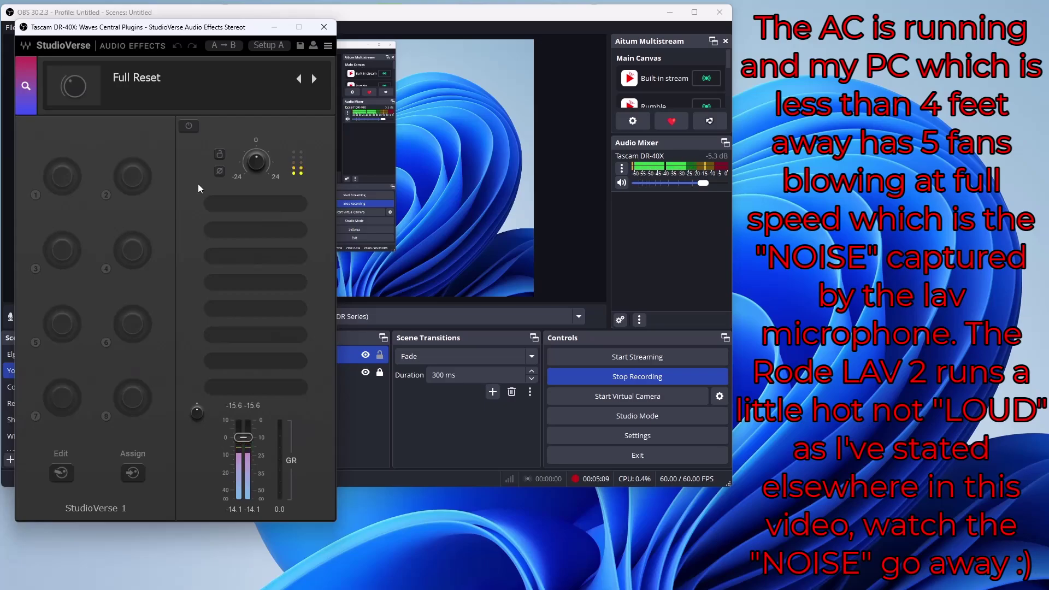
click(244, 211)
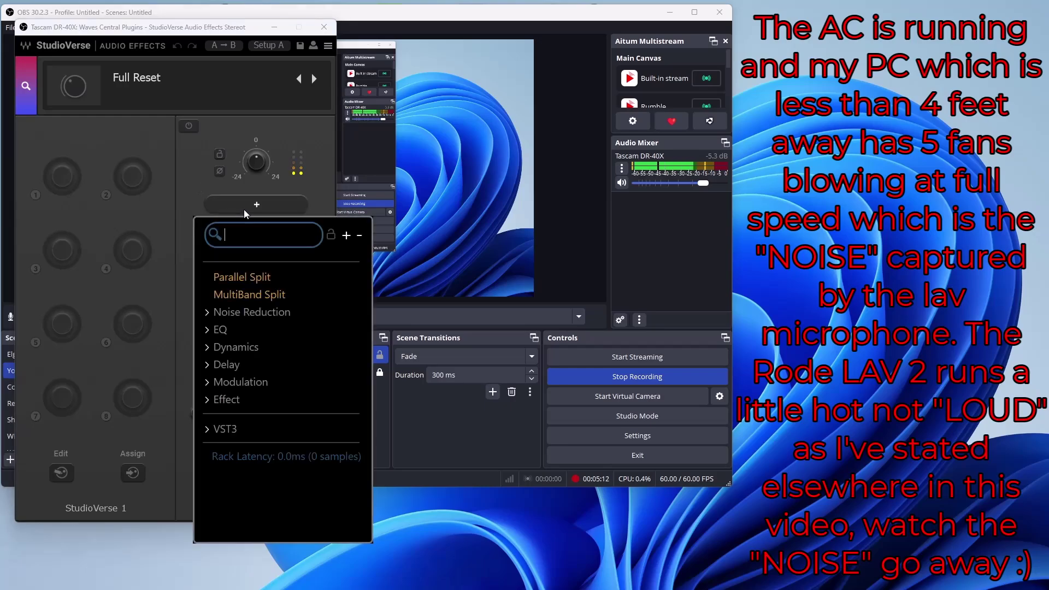
click(238, 314)
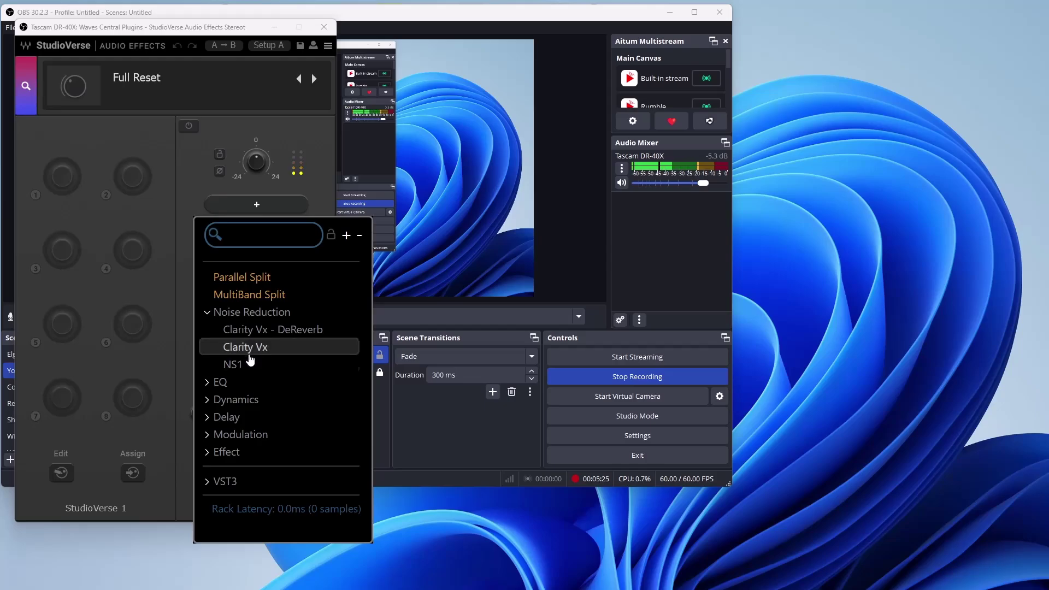
click(250, 360)
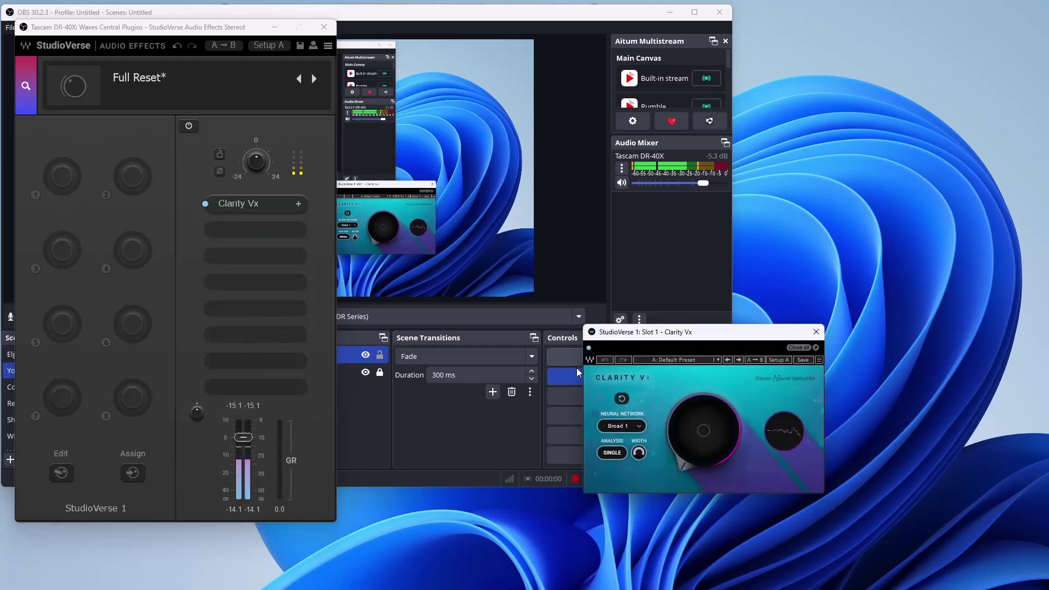
drag(631, 298, 669, 161)
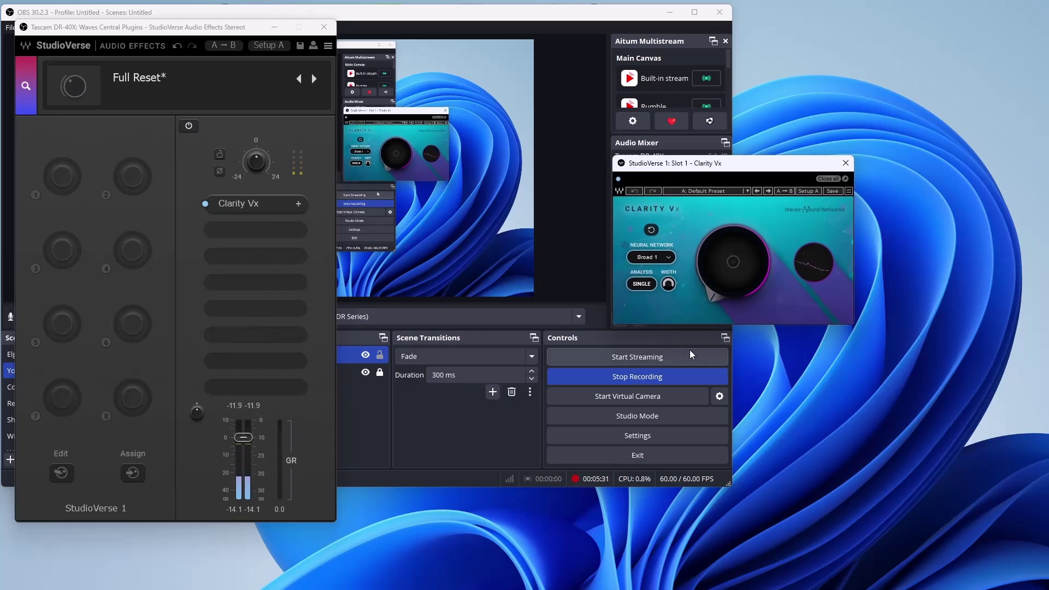
mouse_move(717, 278)
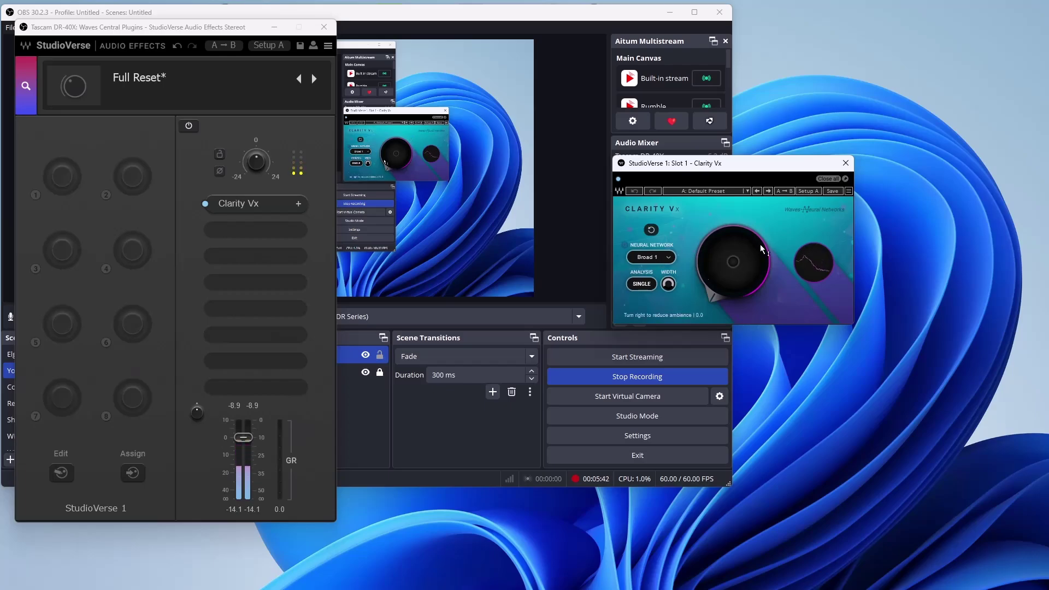
click(661, 260)
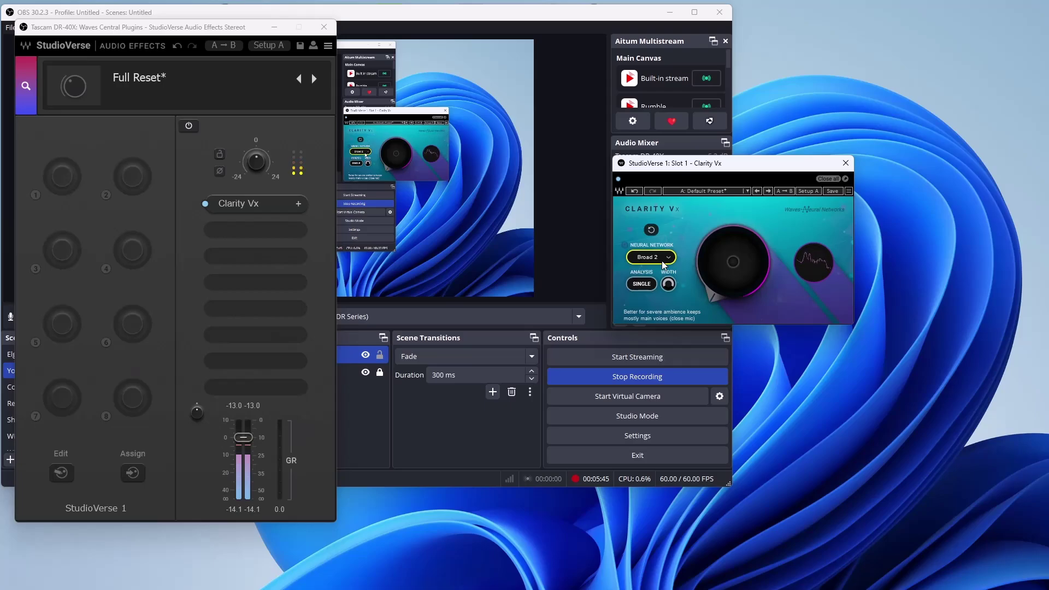
click(661, 260)
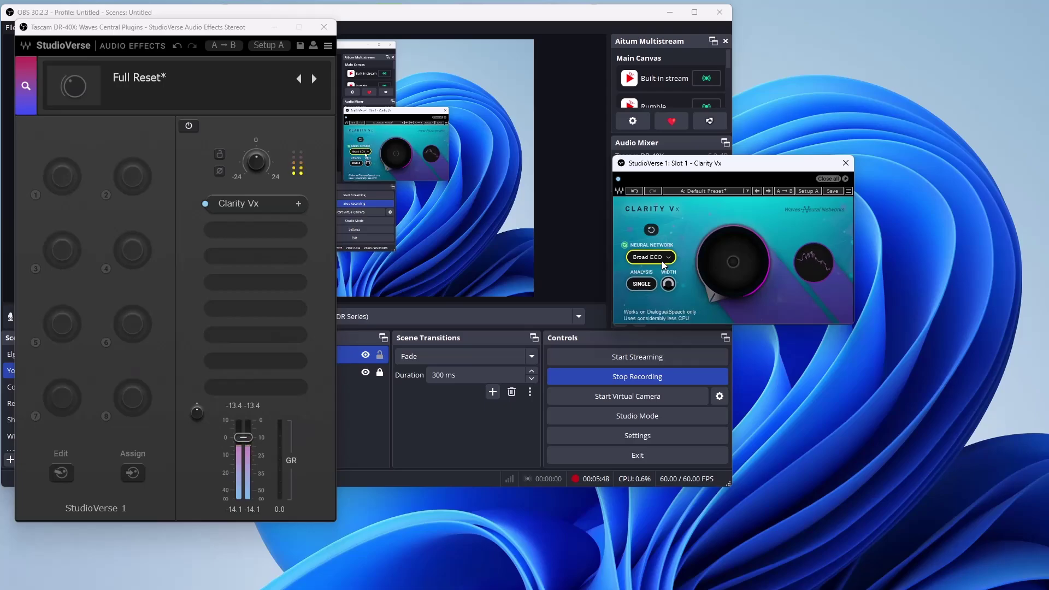
click(660, 261)
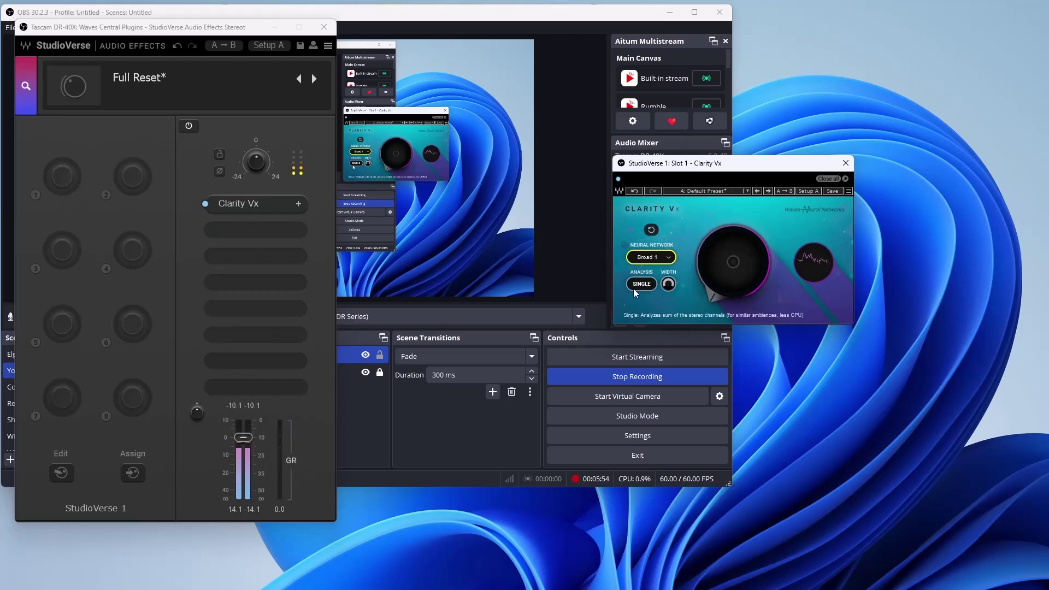
click(701, 192)
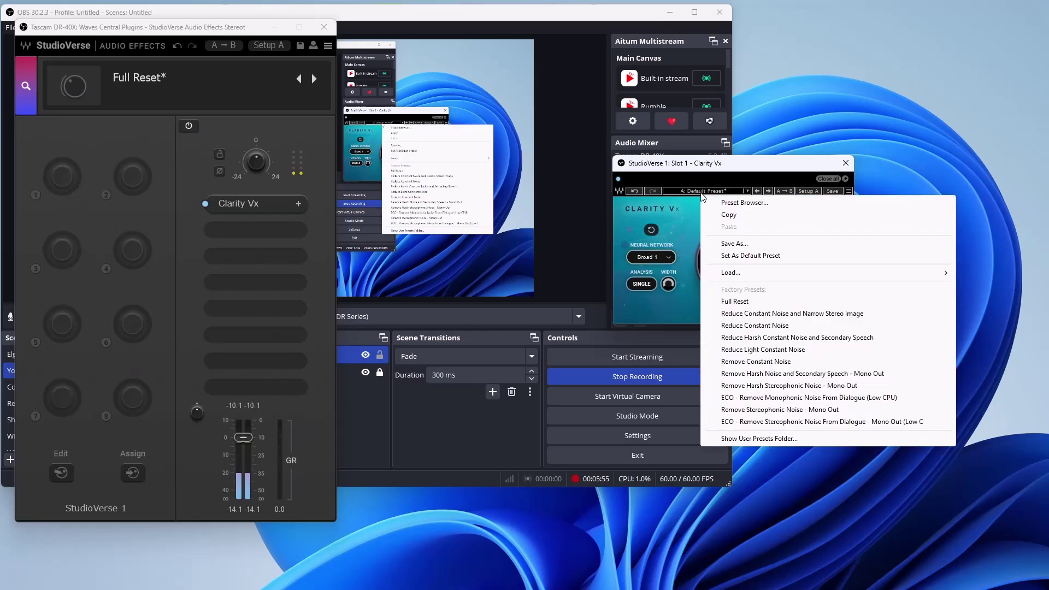
click(687, 202)
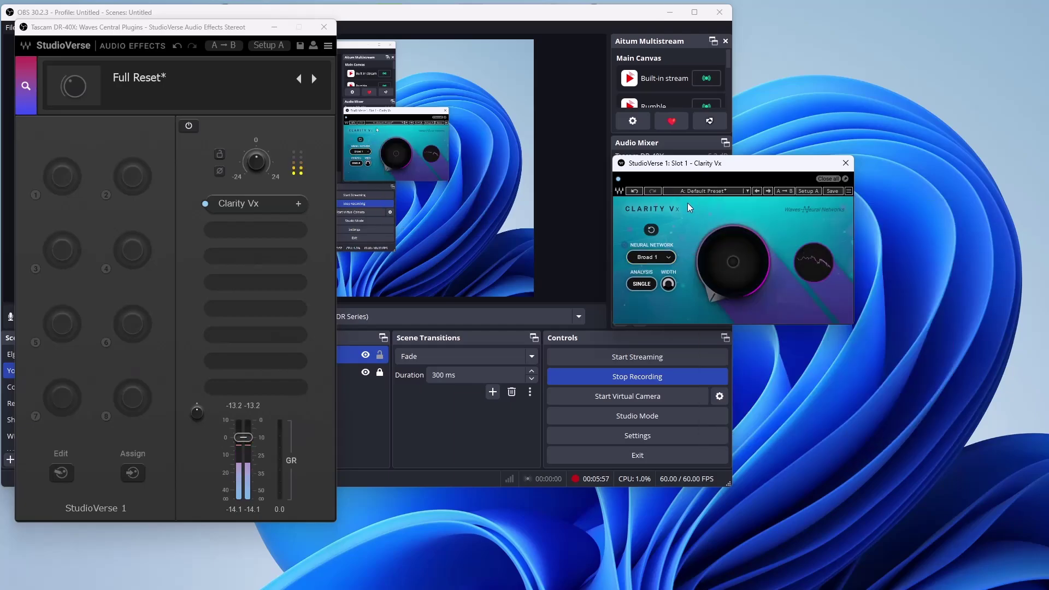
click(715, 189)
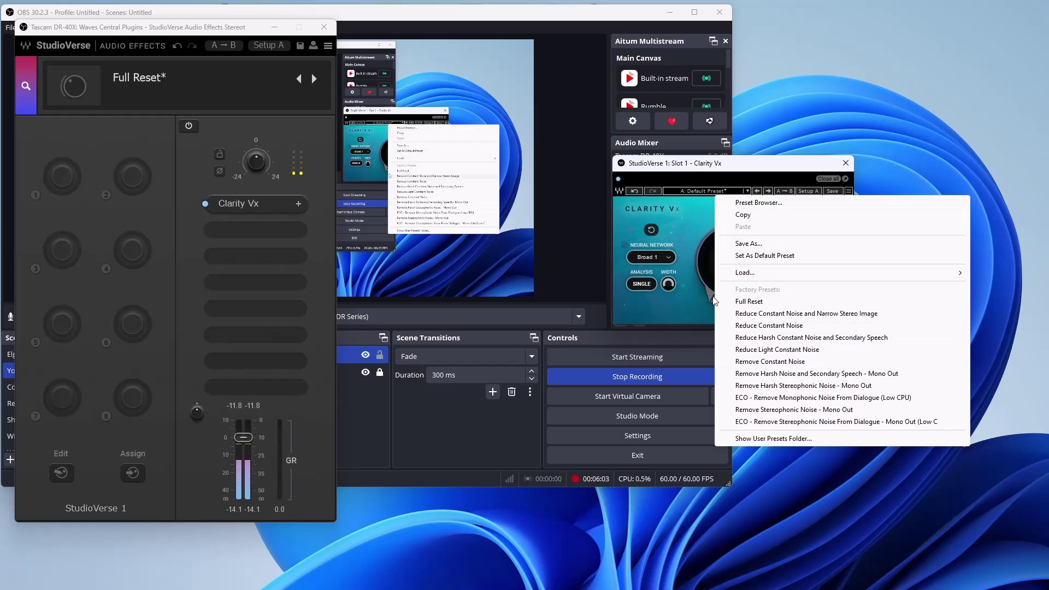
click(687, 222)
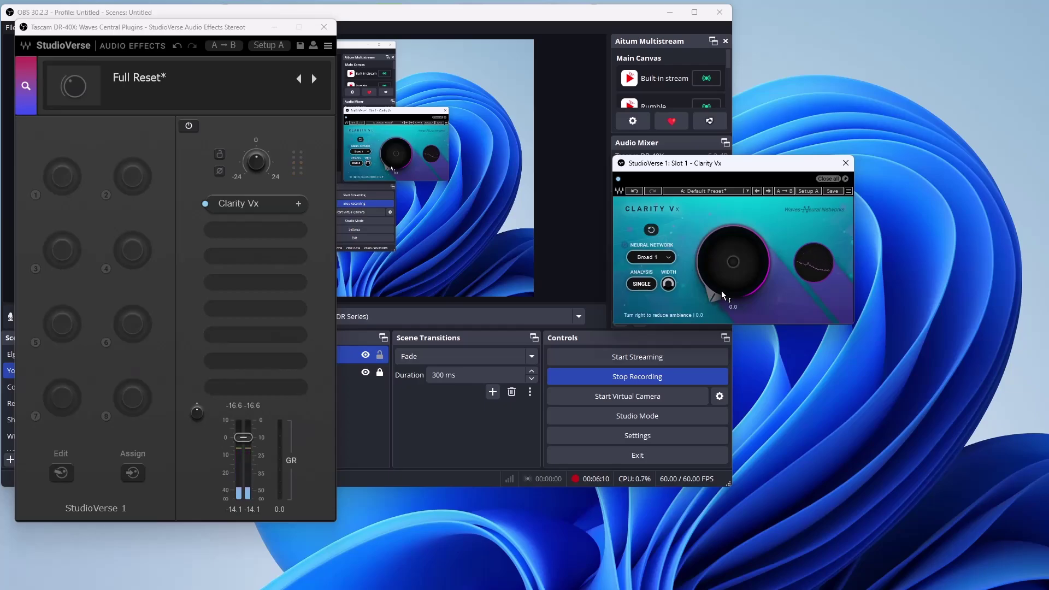
Turn Clarity Vx's ambience reduction knob up to about 55 and close its window
drag(720, 291, 720, 178)
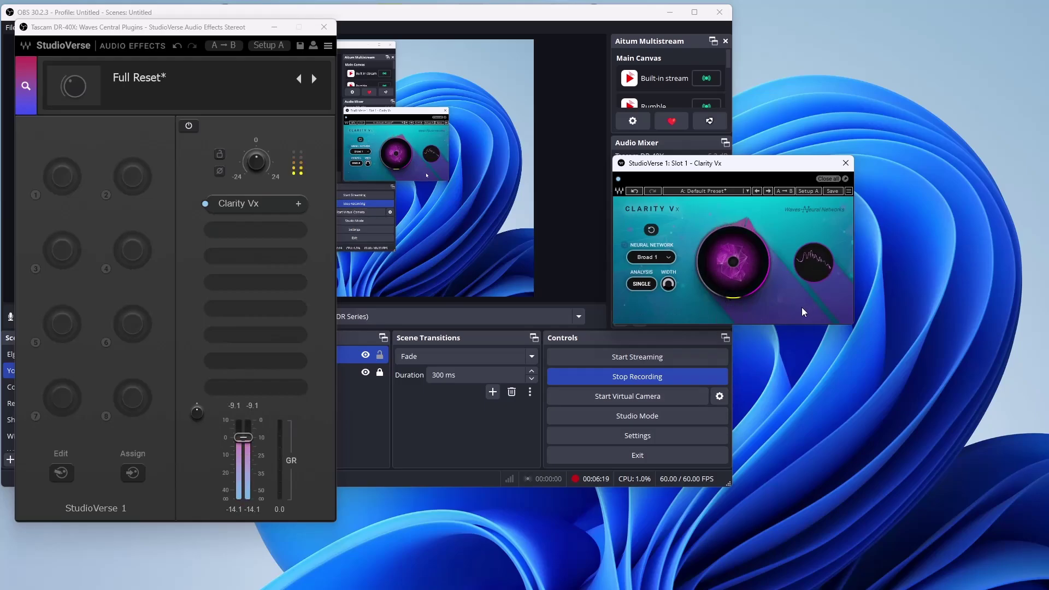
mouse_move(716, 256)
click(845, 163)
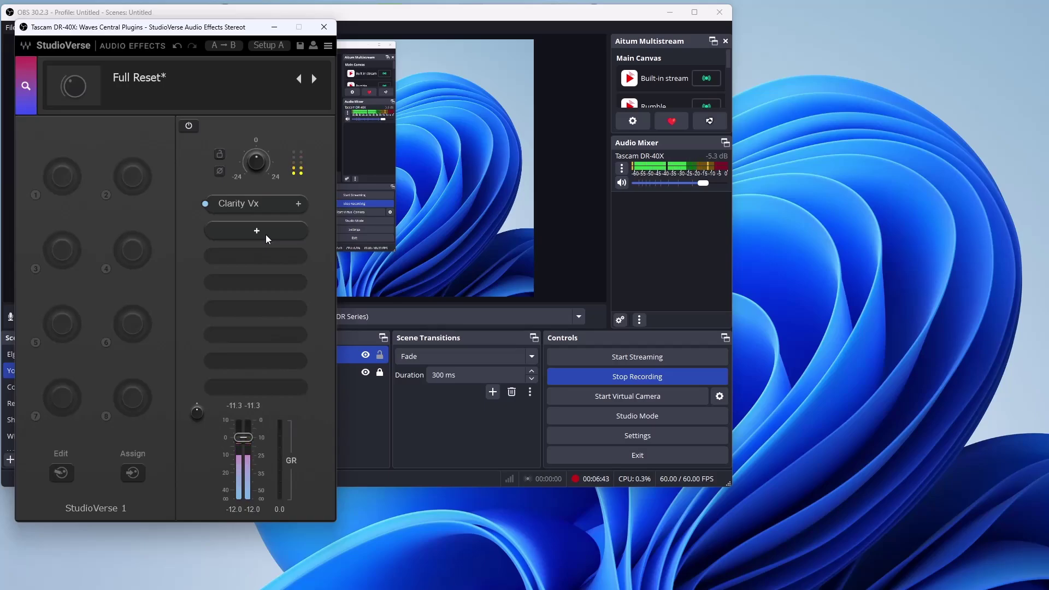
Add GW VoiceCentric from the Dynamics category to rack slot 2
click(266, 235)
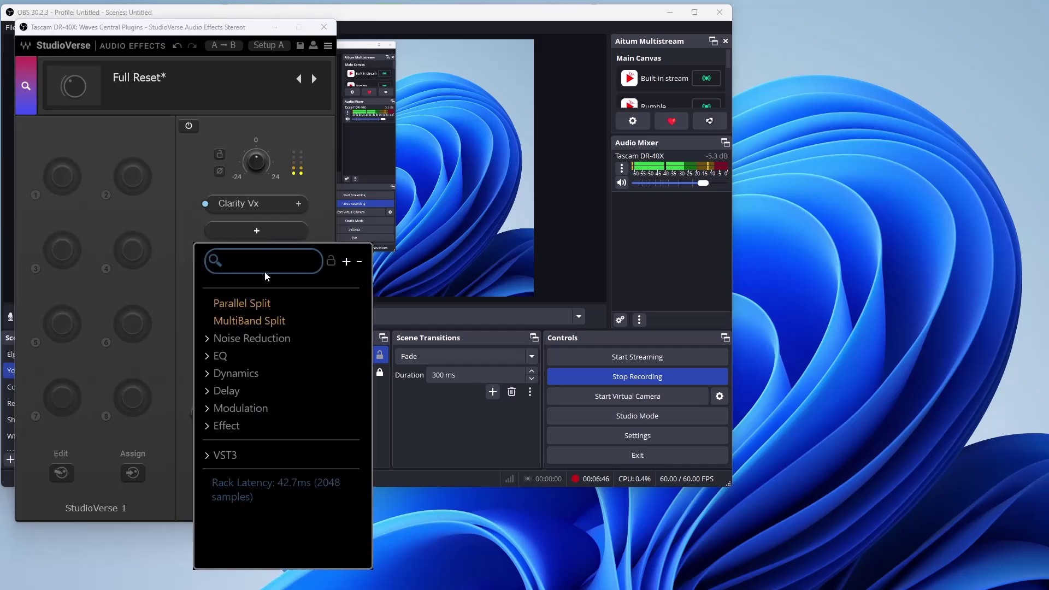
click(235, 362)
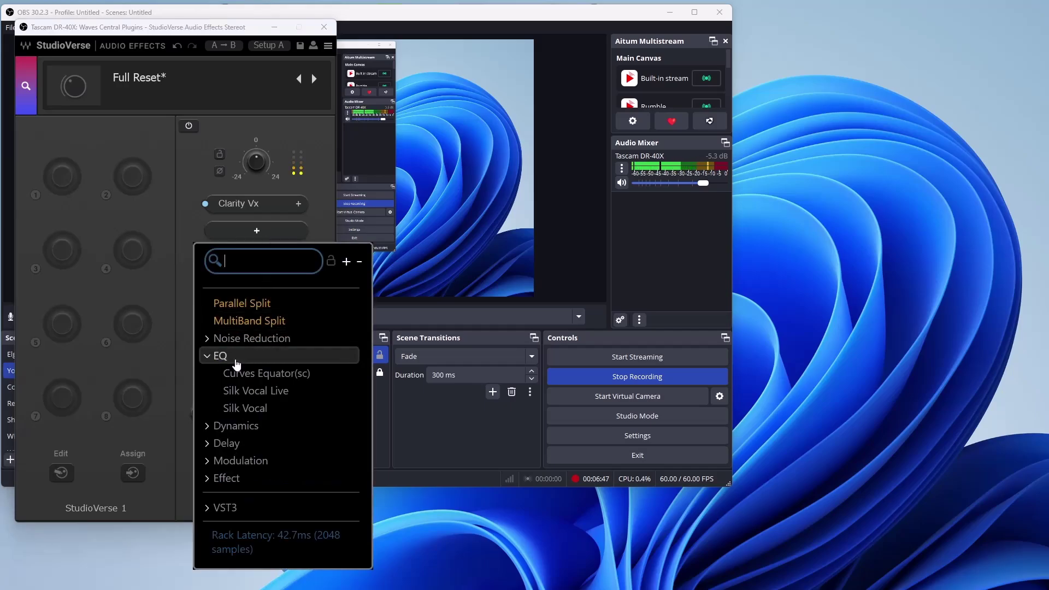
click(235, 360)
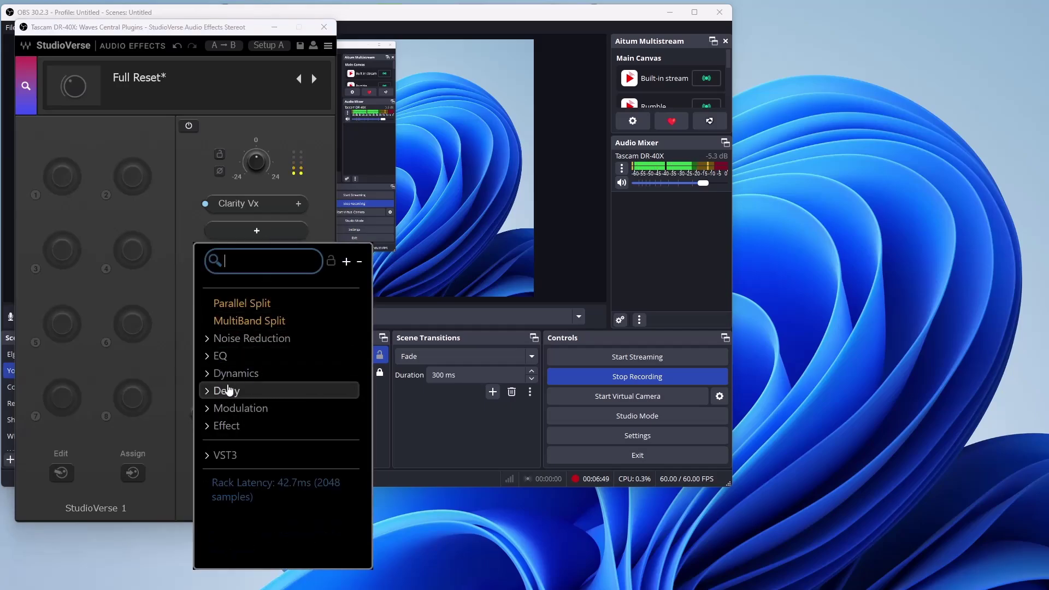
click(228, 375)
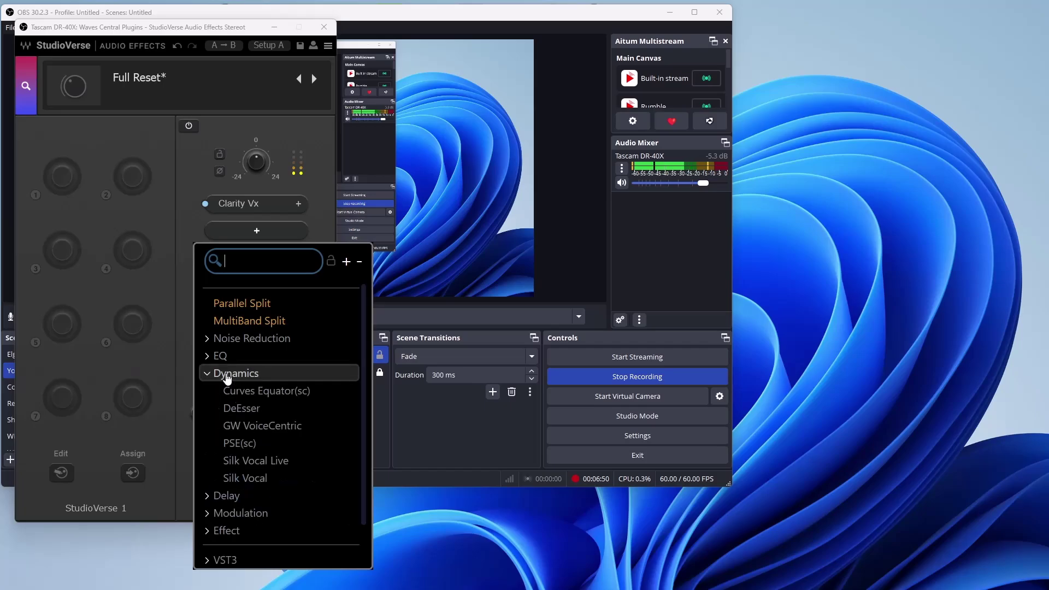
click(223, 427)
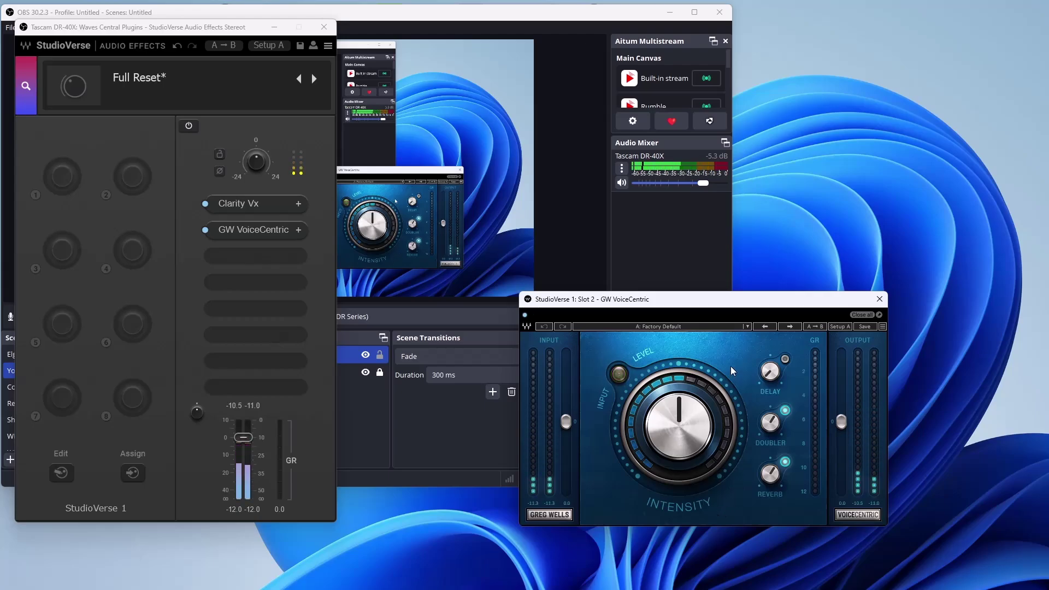
Load GW VoiceCentric's Voice Podcast preset and close its plug-in window
click(652, 326)
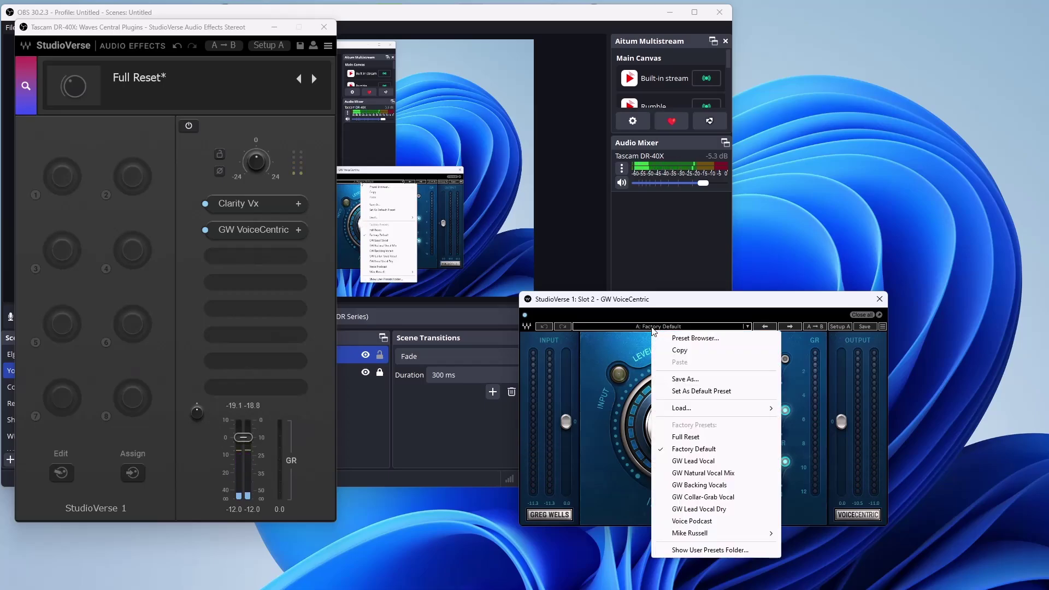
click(692, 521)
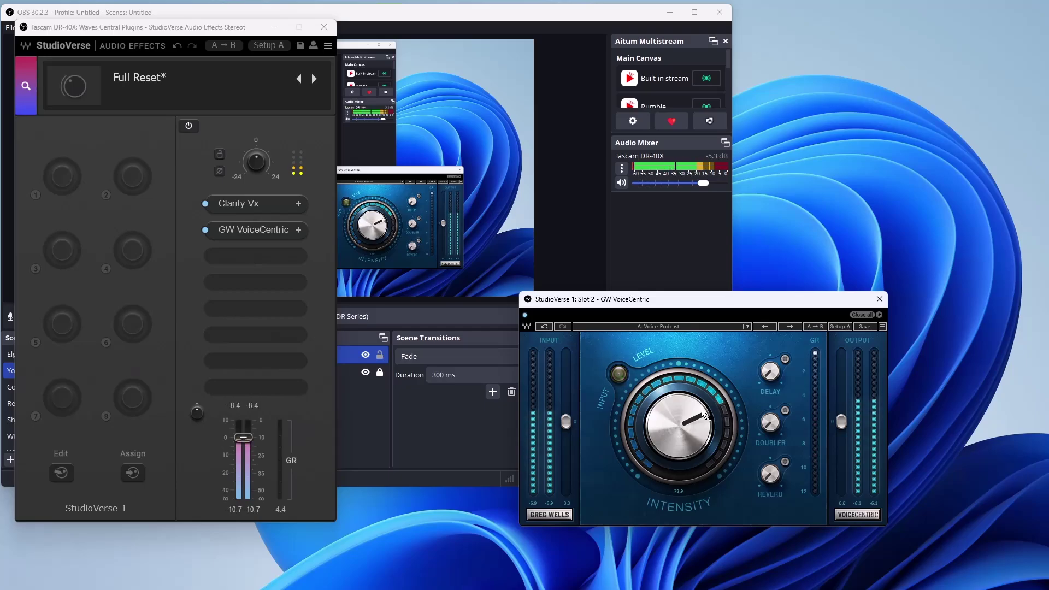
click(878, 298)
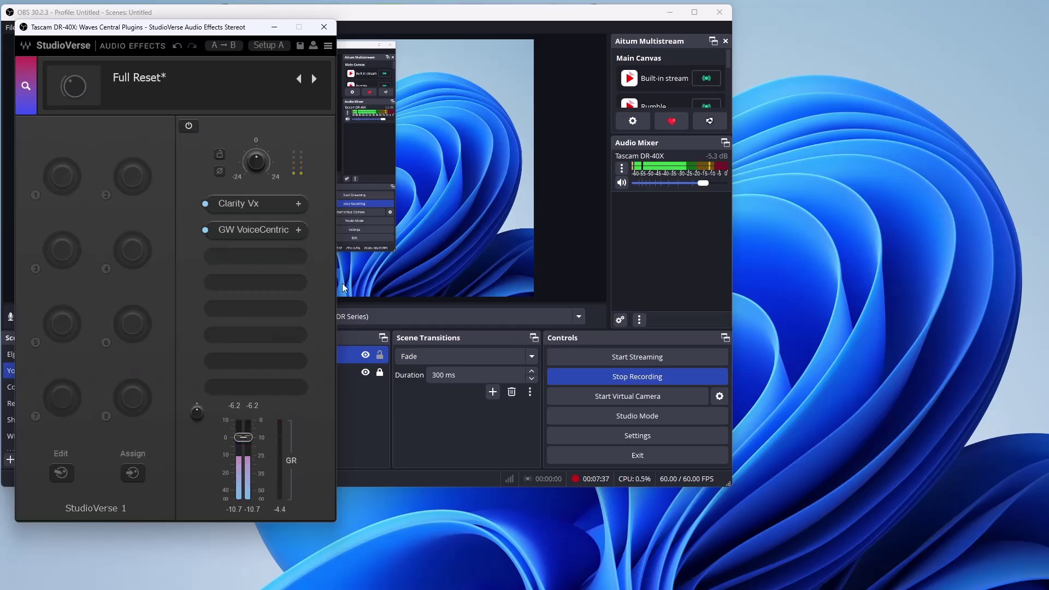
Put PSE(sc) from the Dynamics category into the third rack slot
click(283, 261)
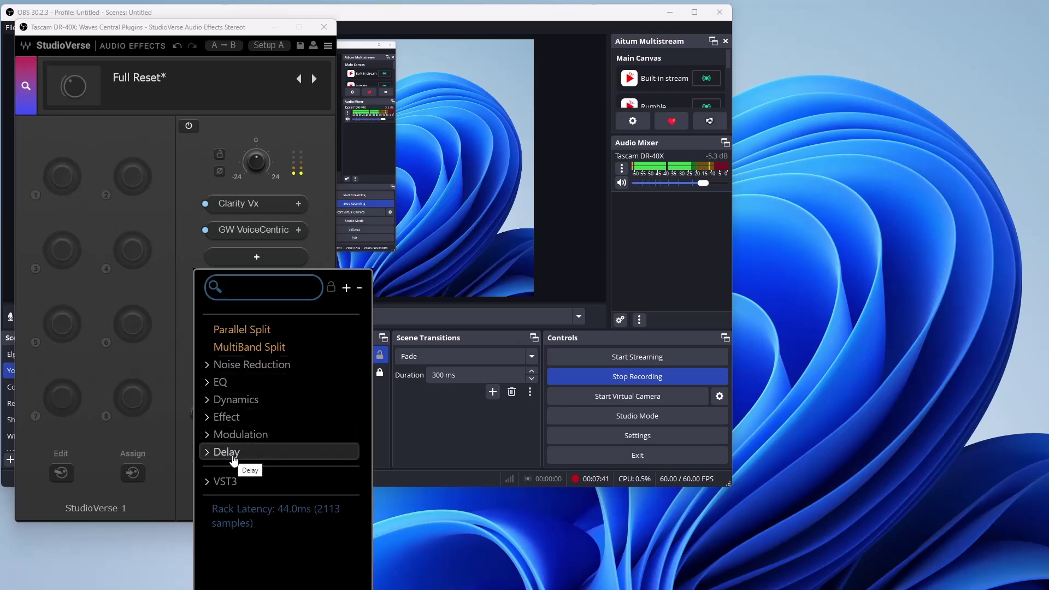
click(230, 436)
click(230, 437)
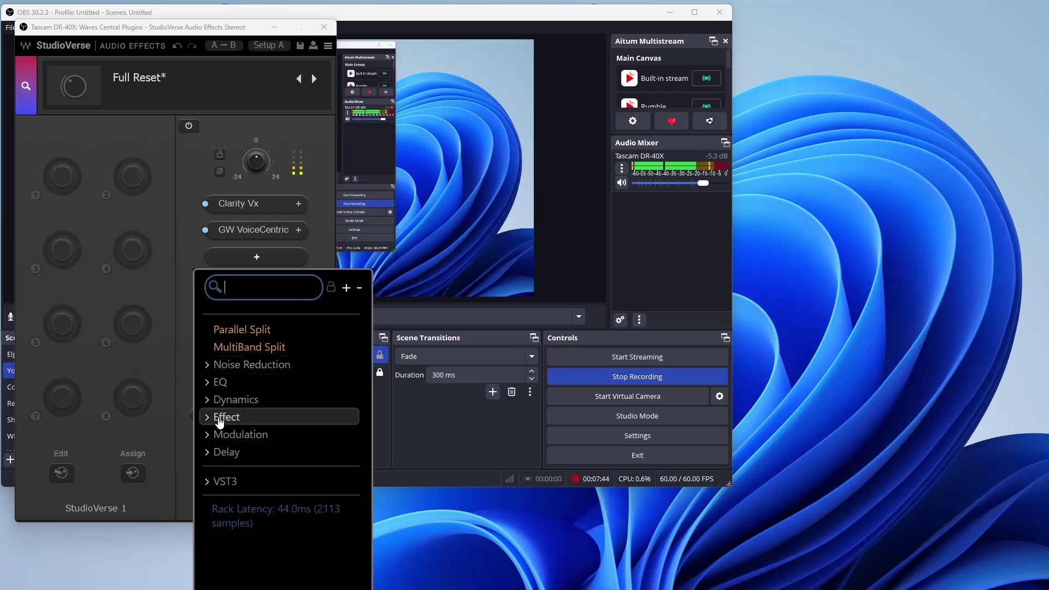
click(218, 383)
click(217, 386)
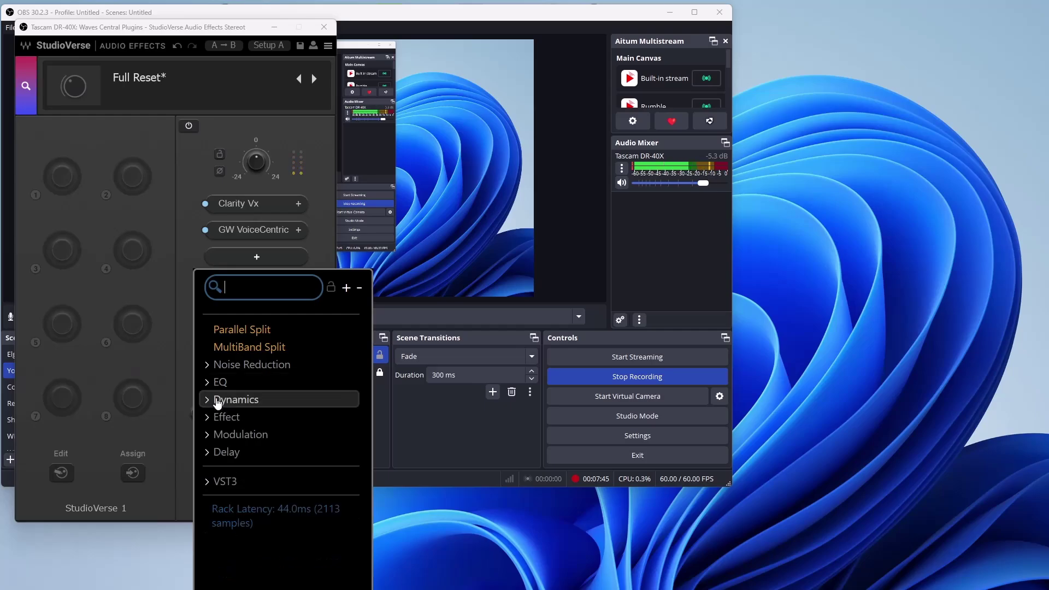
click(218, 402)
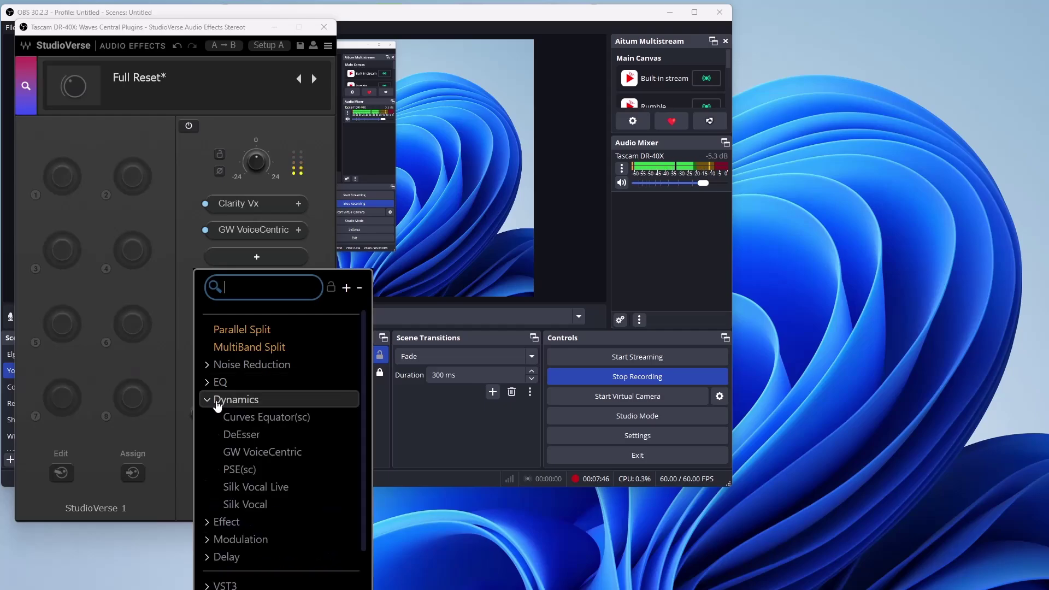
click(227, 469)
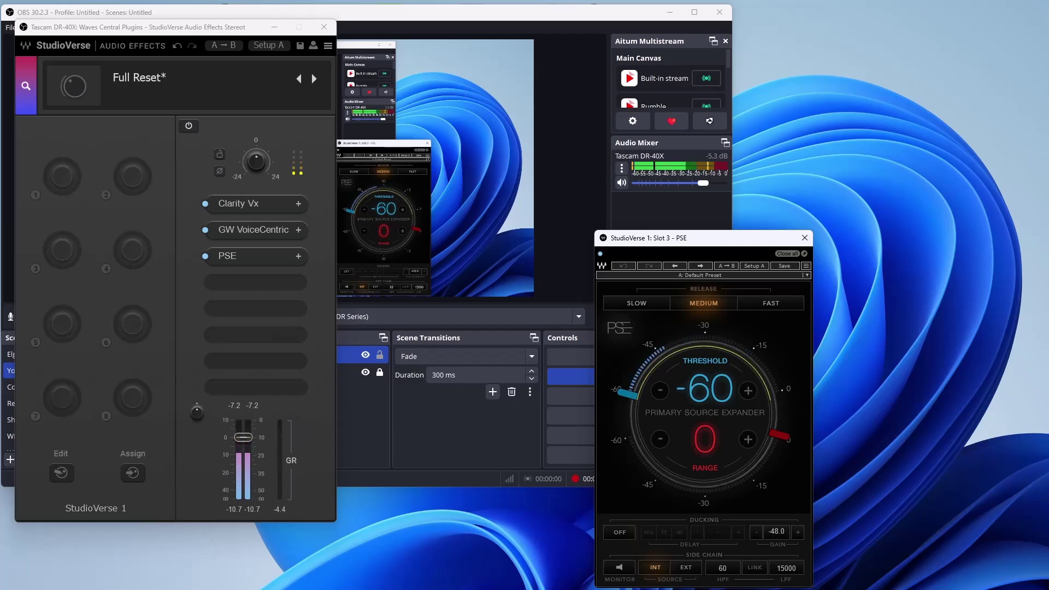
Drag the PSE threshold to -30 and the range down to -20
drag(627, 393, 703, 333)
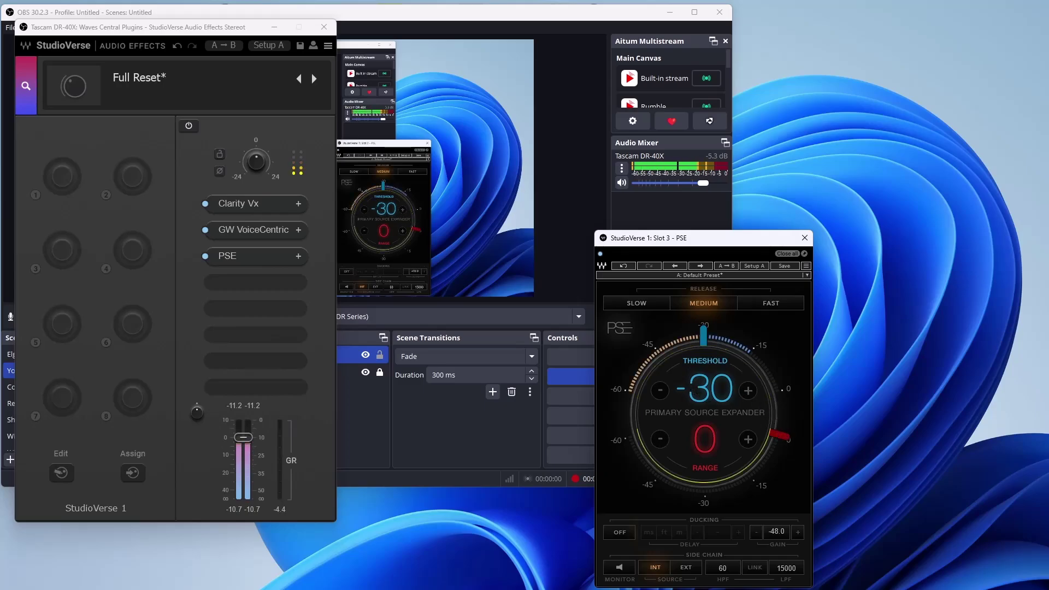
drag(779, 435, 738, 486)
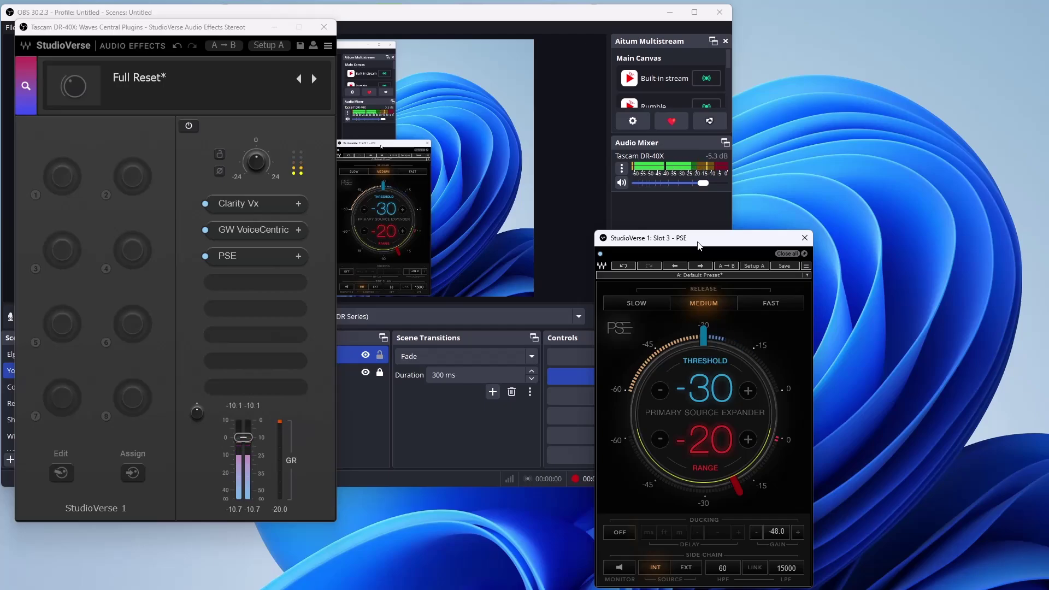
Drag the PSE window up and right, clear of the OBS Controls panel
drag(698, 244, 840, 142)
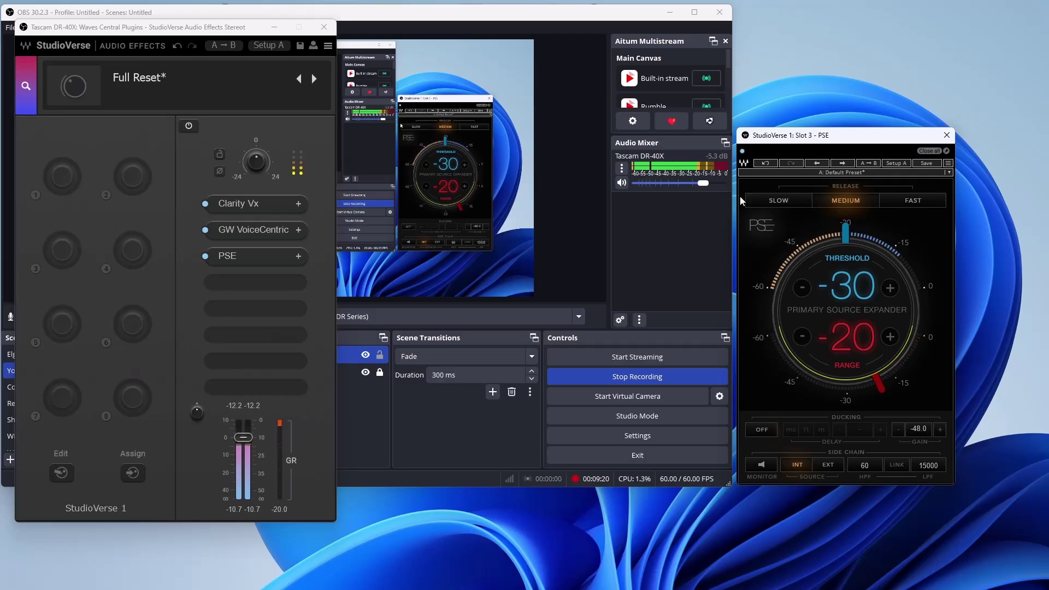